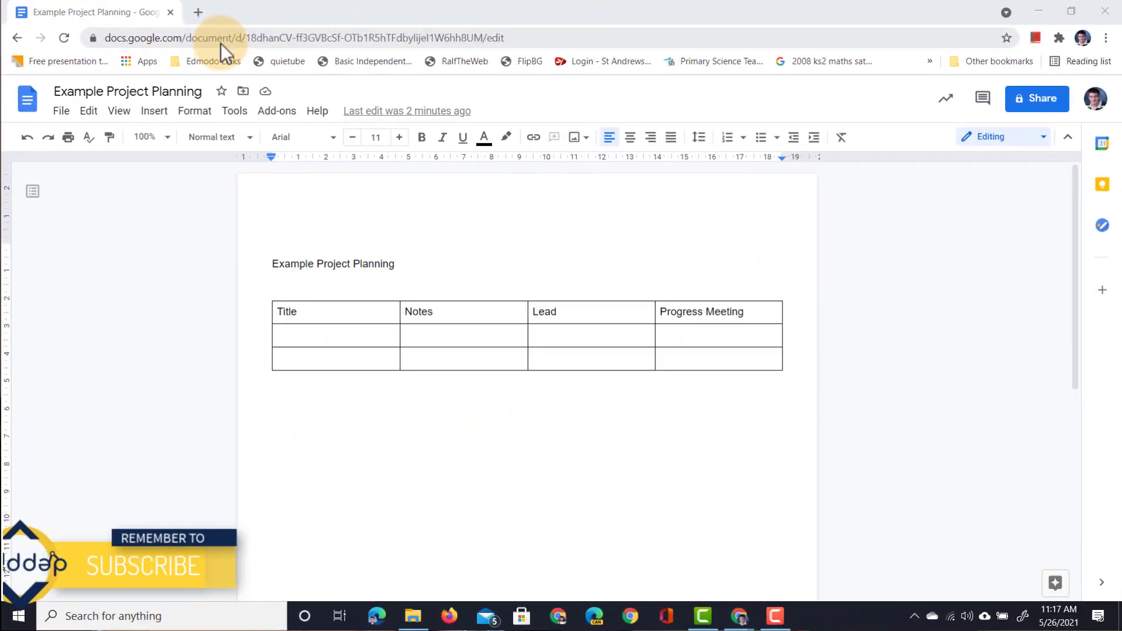
# - Place the cursor in the first Title cell of the project table
pyautogui.click(331, 333)
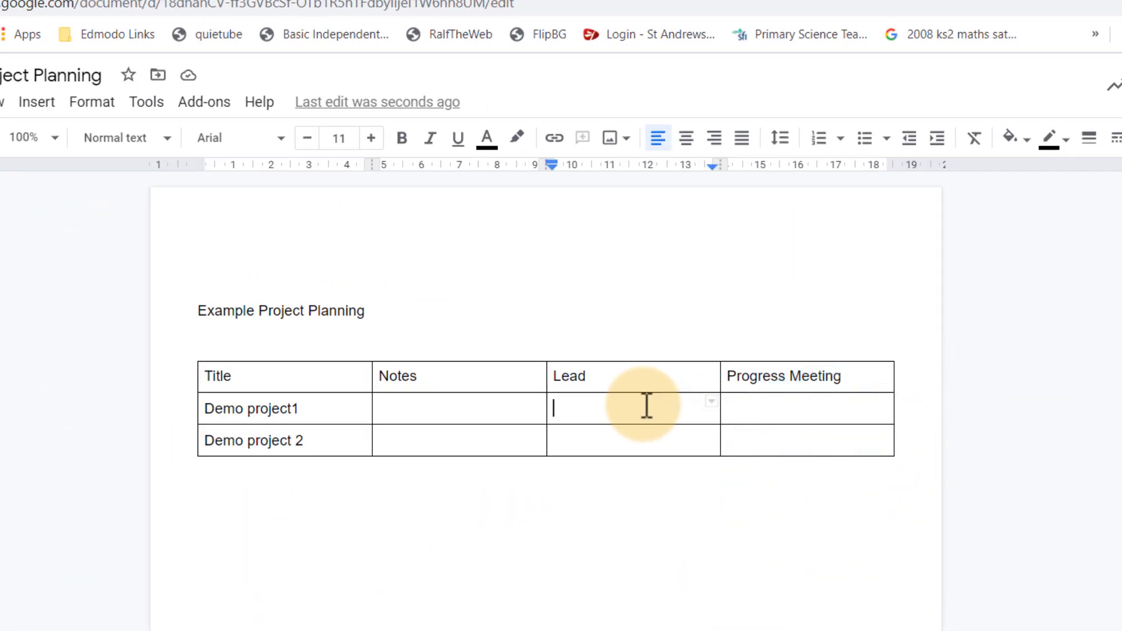
pyautogui.write('@Se')
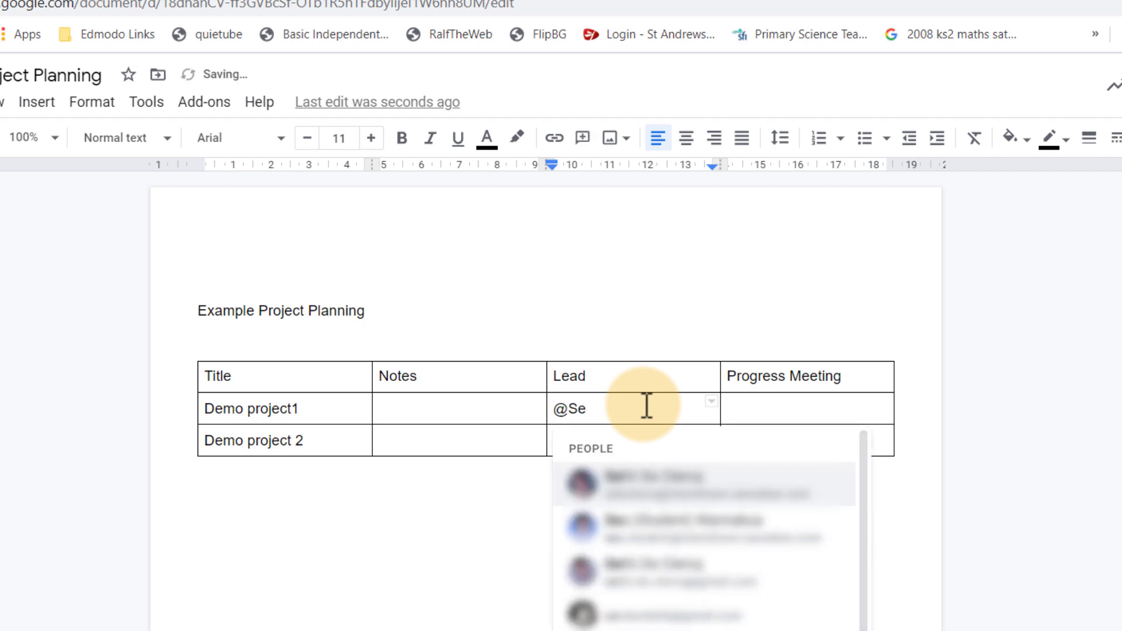
pyautogui.click(670, 500)
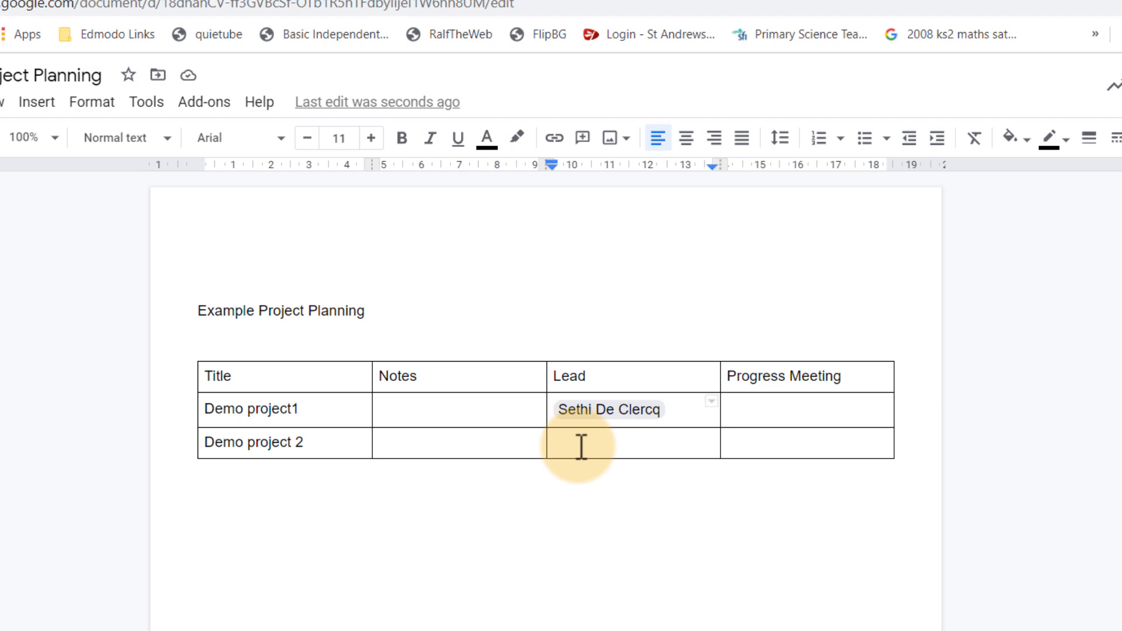
pyautogui.click(580, 447)
pyautogui.hotkey('ctrl', 'v')
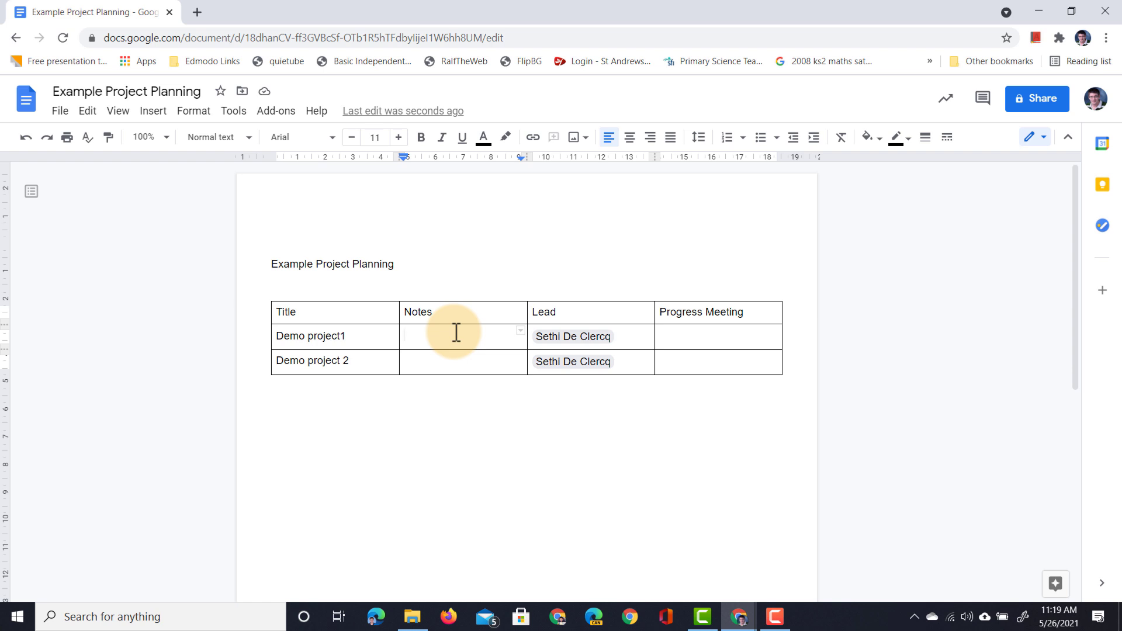
# - Add Demo Preso 1 and Demo Preso 2 file chips to the two Notes cells
pyautogui.write('@')
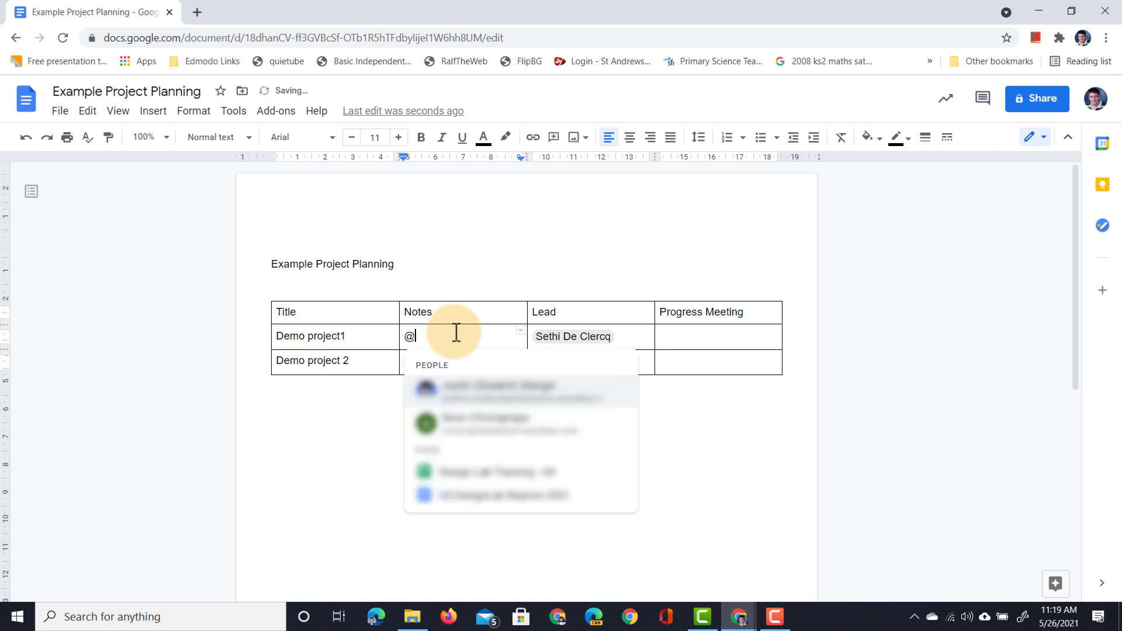
pyautogui.write('demo')
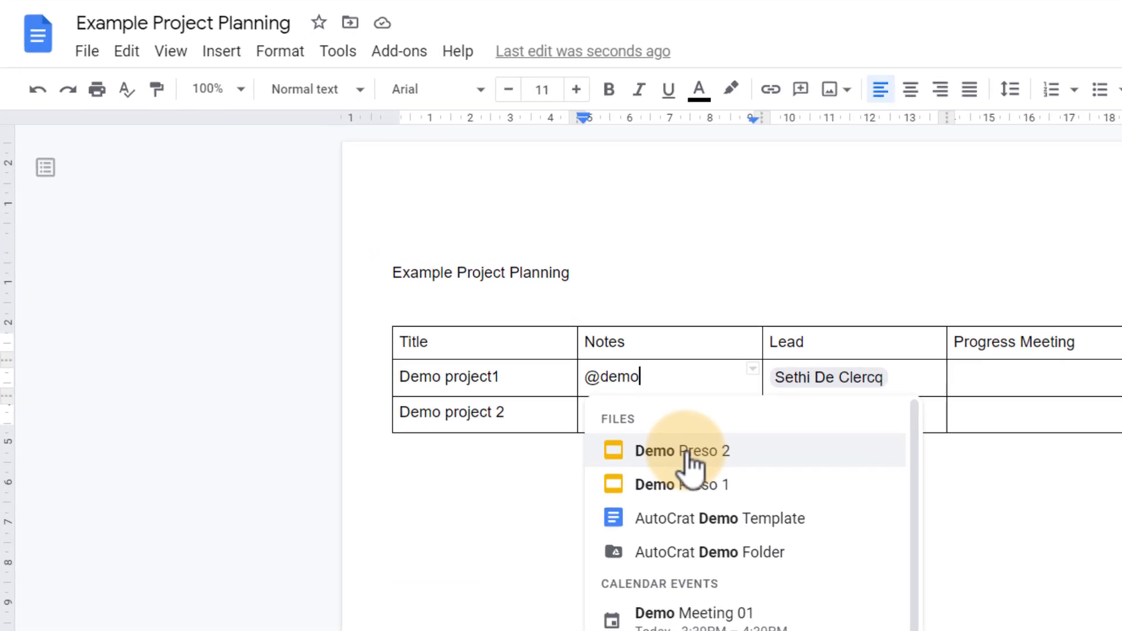
pyautogui.click(694, 485)
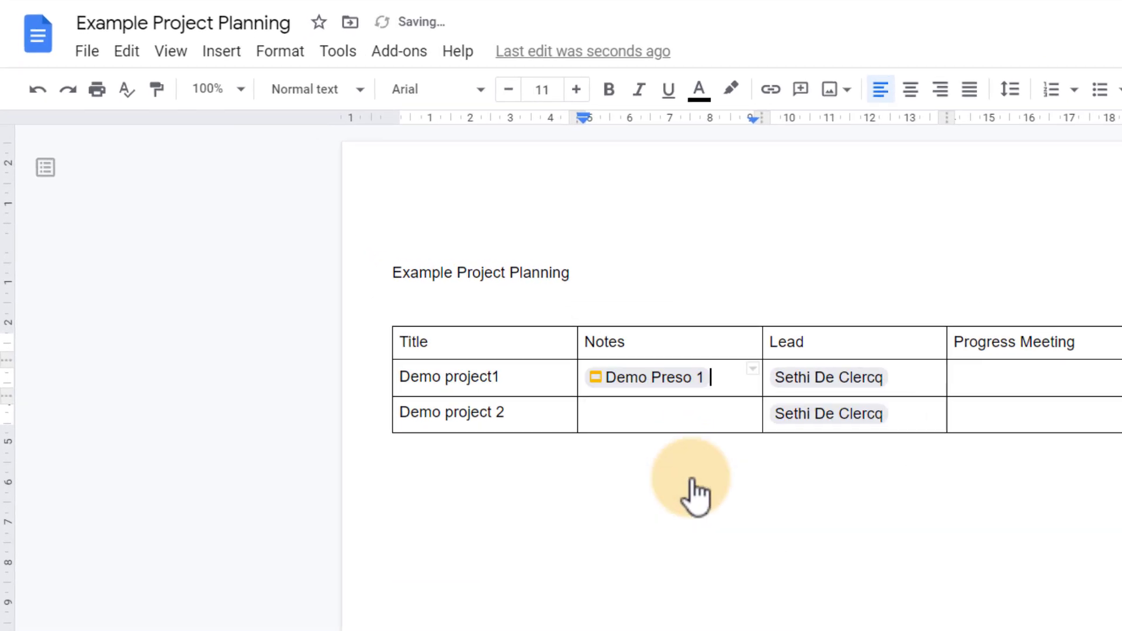
pyautogui.click(667, 417)
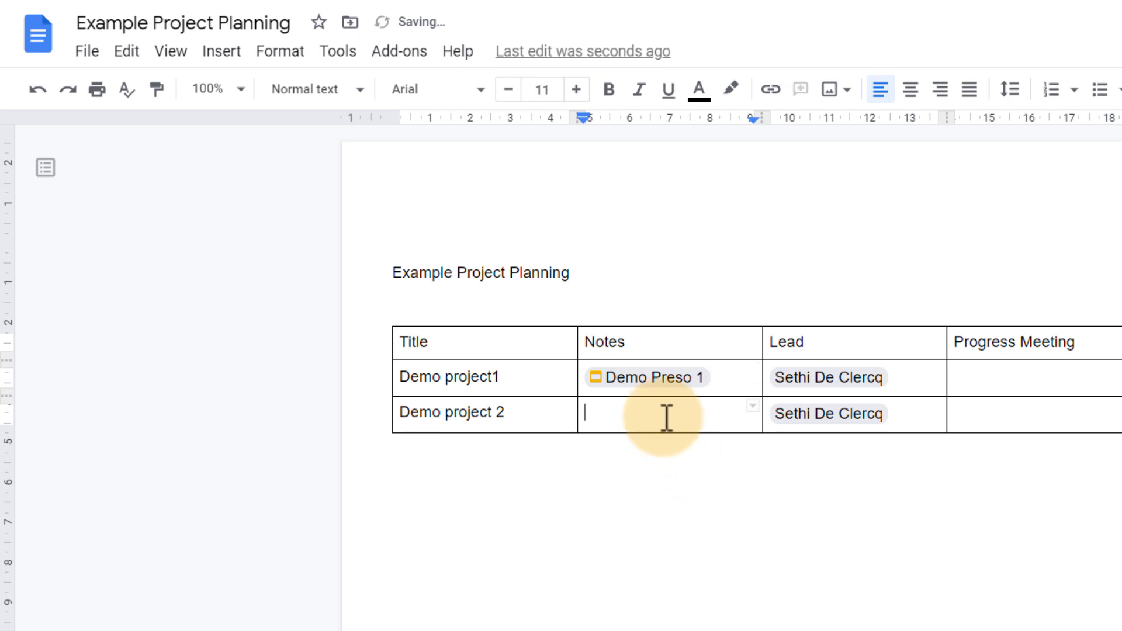
pyautogui.write('@demo')
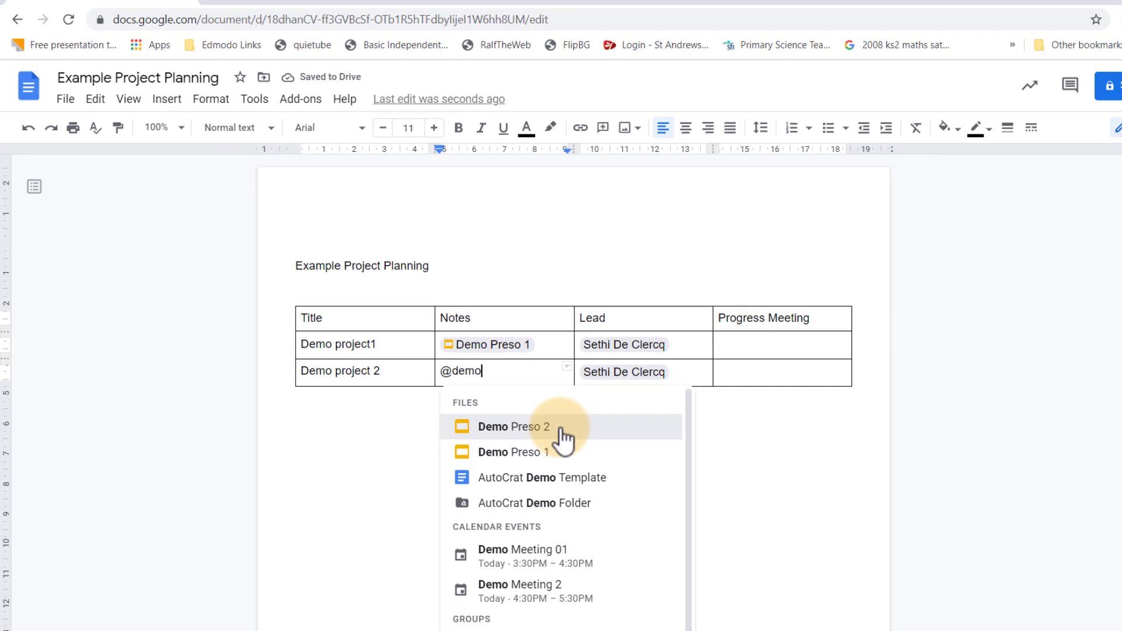
pyautogui.click(743, 494)
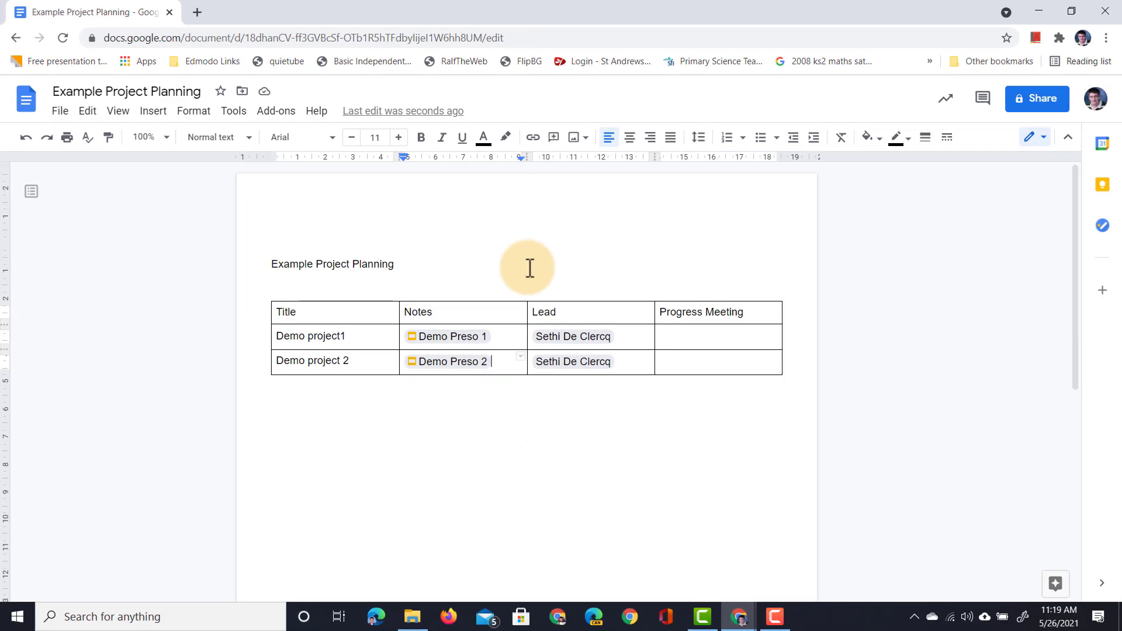
pyautogui.moveTo(449, 361)
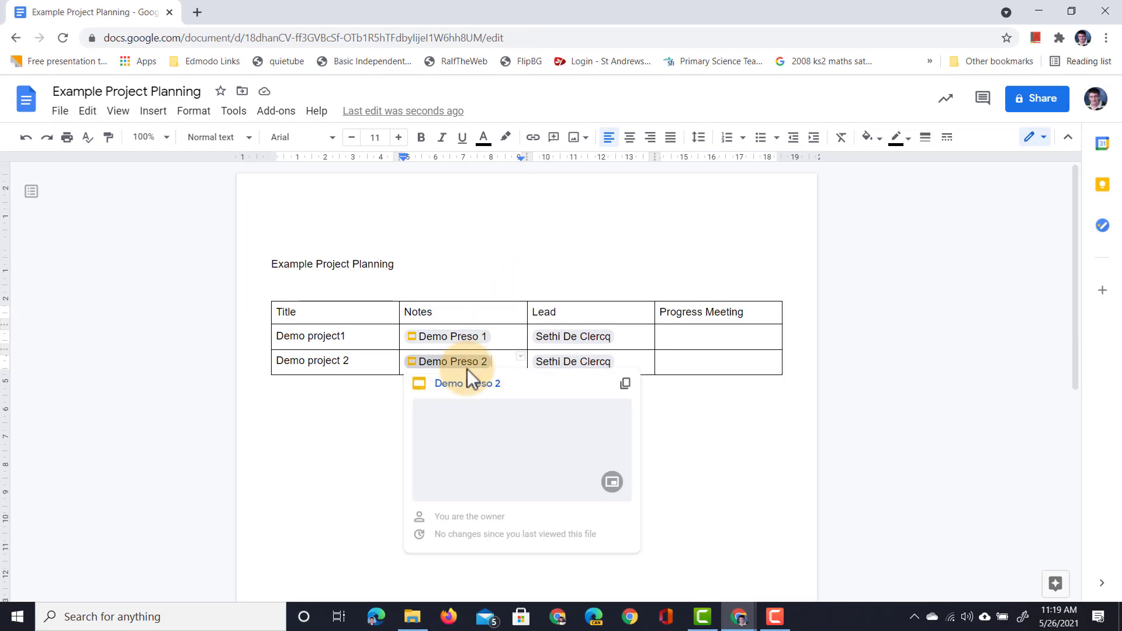
pyautogui.press('Up')
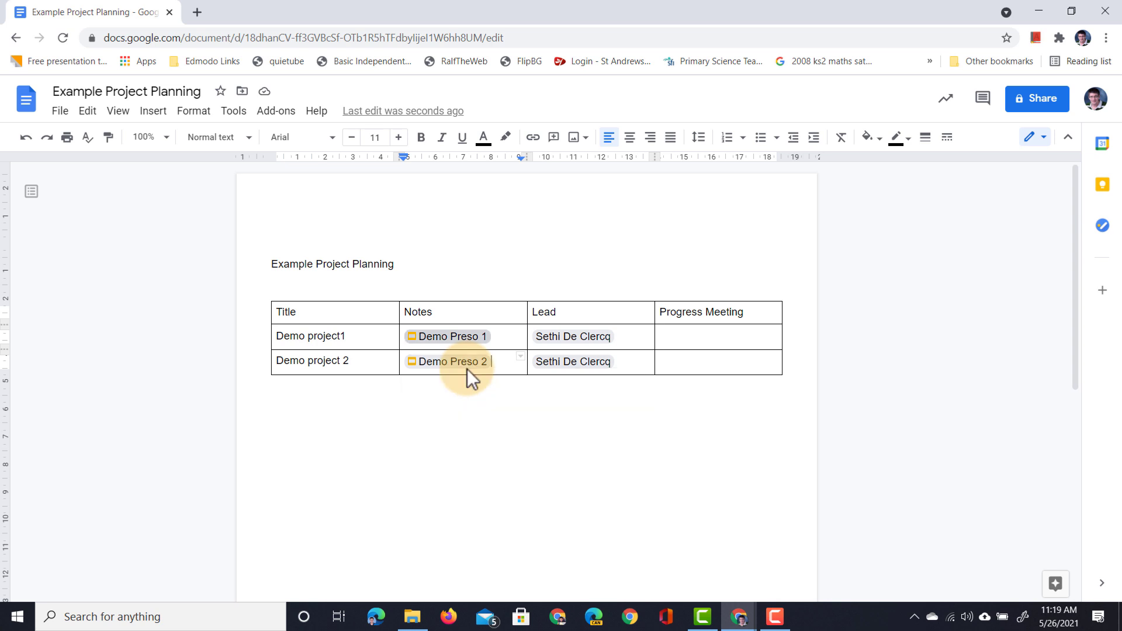
pyautogui.press('Down')
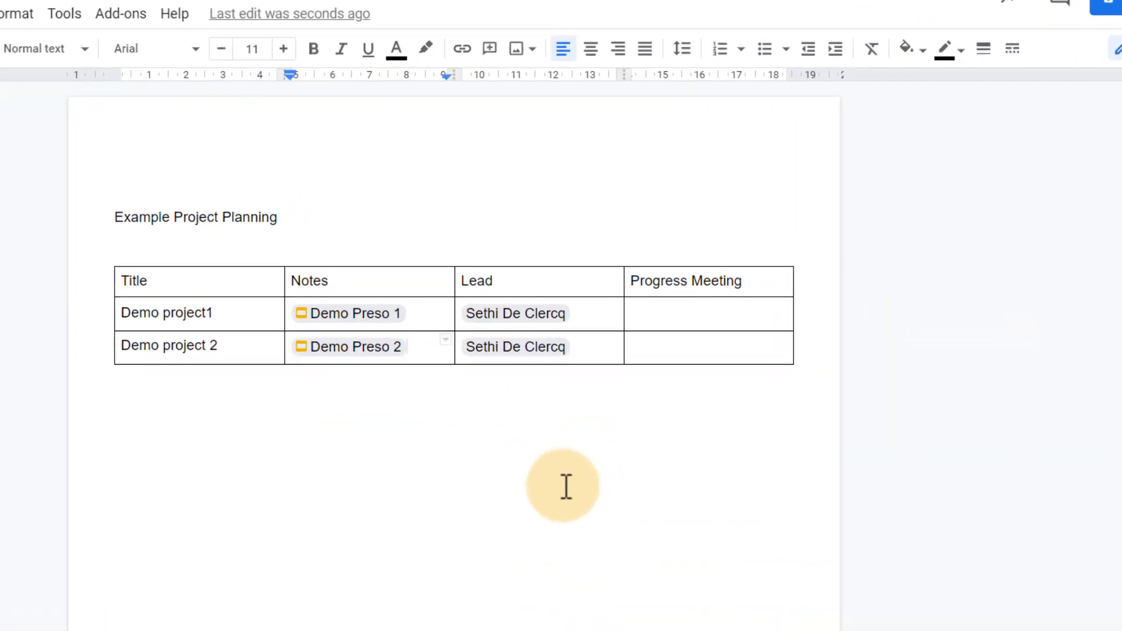
# - Add Demo Meeting 01 and Demo Meeting 2 calendar event chips to the Progress Meeting cells
pyautogui.click(698, 311)
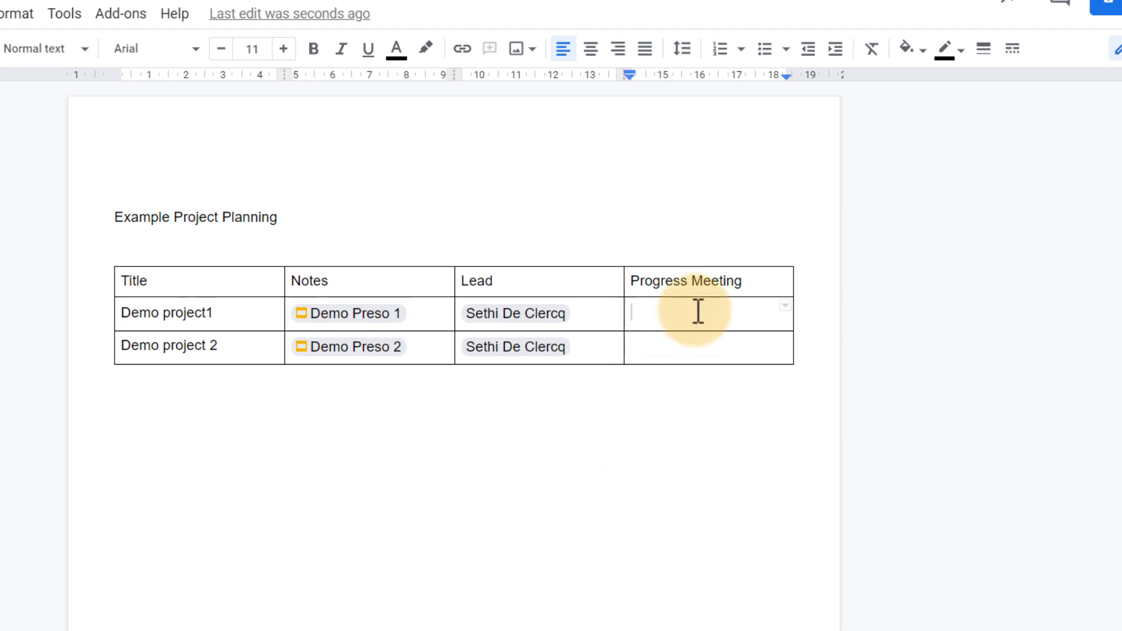
pyautogui.write('@demo')
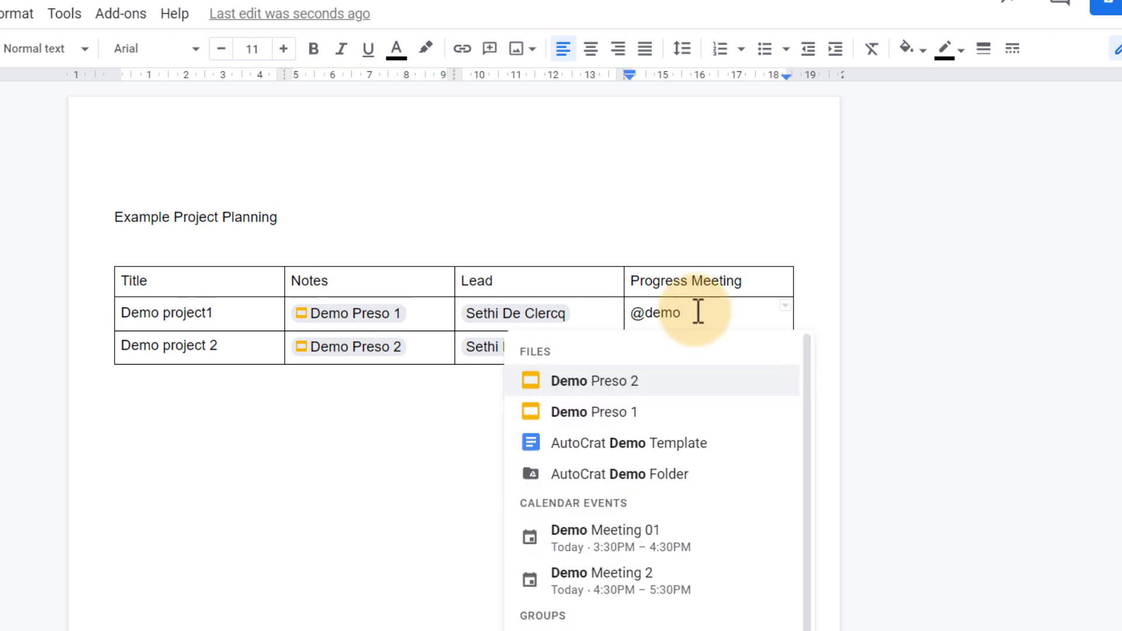
pyautogui.scroll(-1, 656, 562)
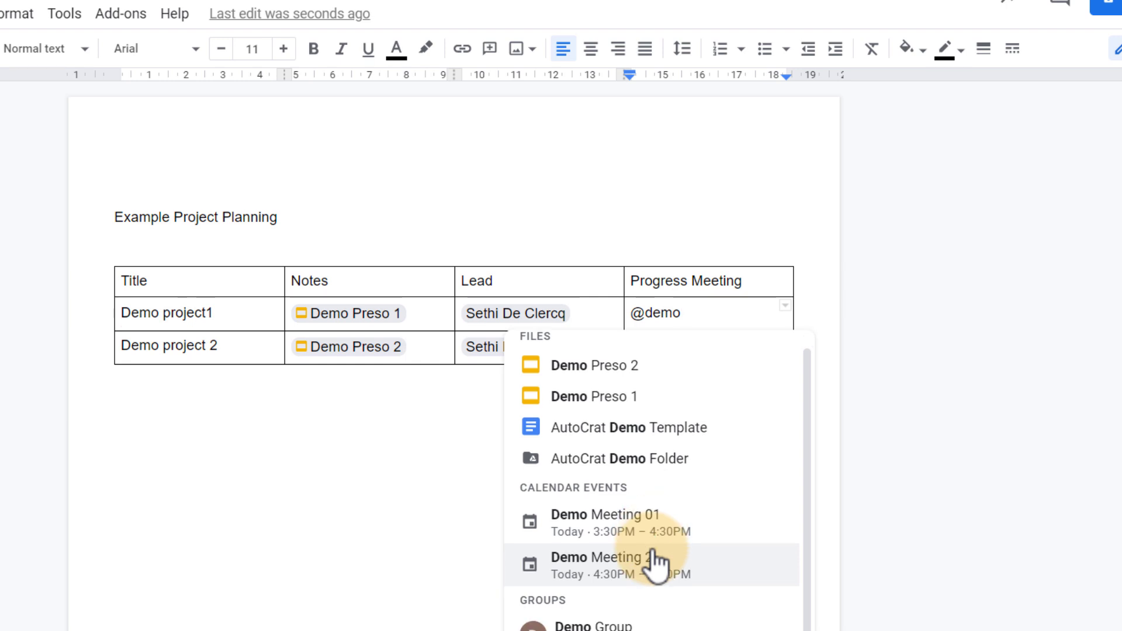
pyautogui.click(689, 533)
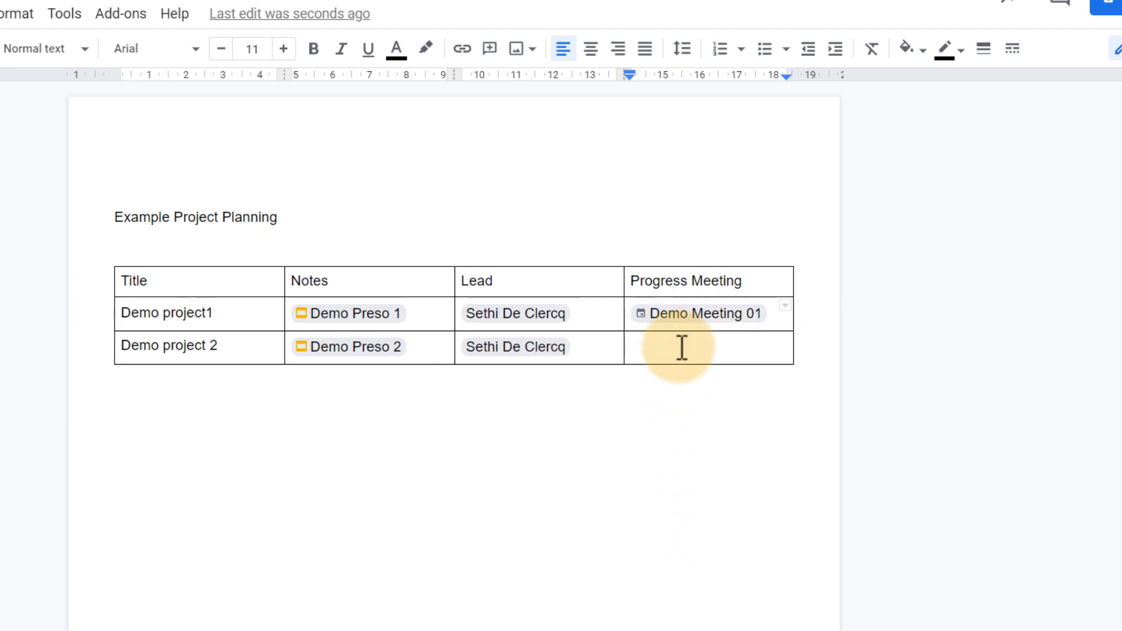
pyautogui.write('@demo')
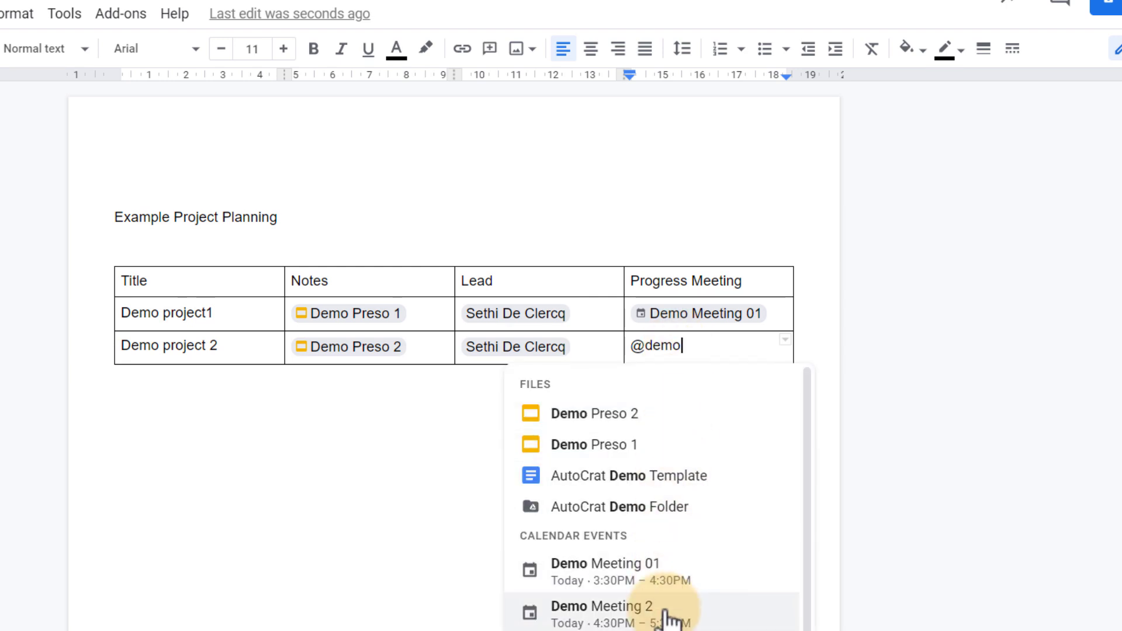
pyautogui.click(669, 614)
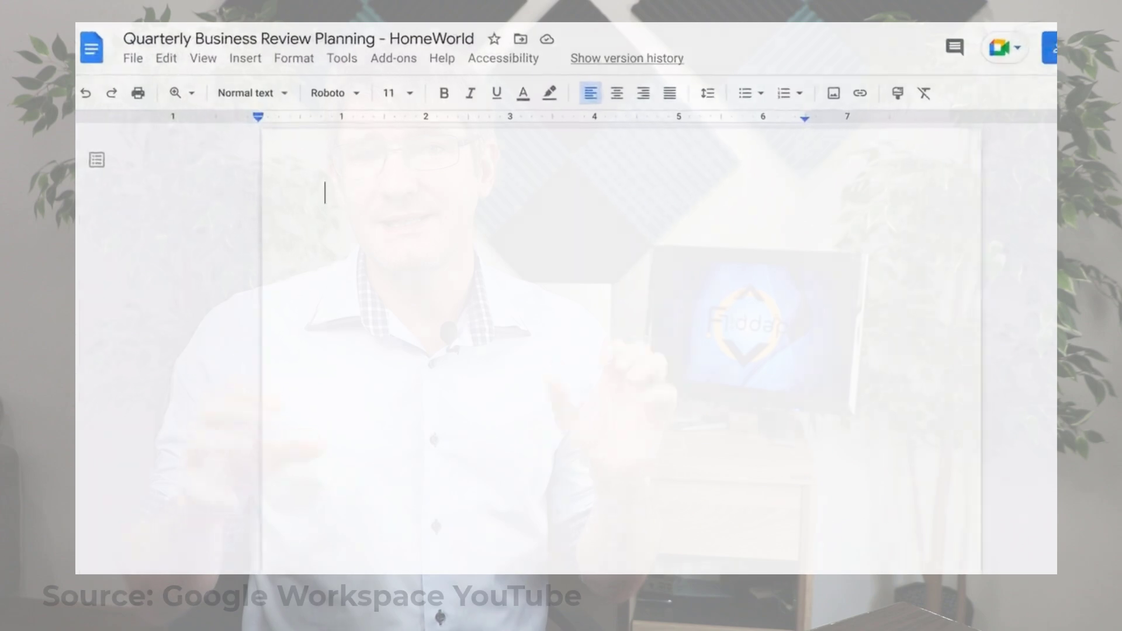
# - Insert a Brainstorming building block with the goal 'To Win the Online Spring Campaign Work for HomeWorld'
pyautogui.write('@')
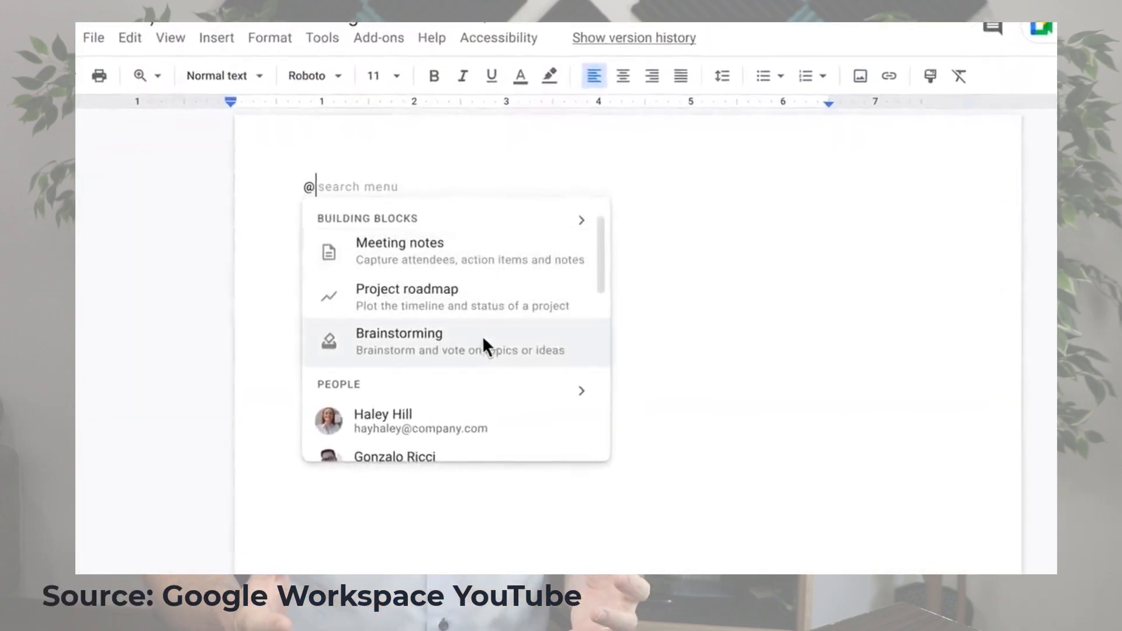
pyautogui.click(483, 339)
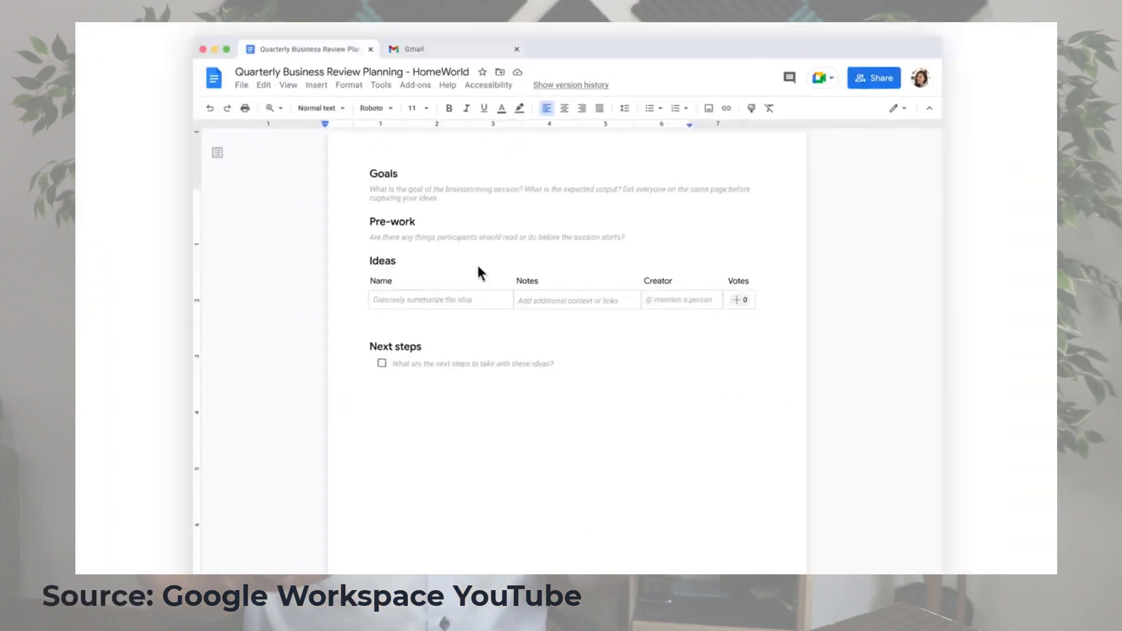
pyautogui.click(184, 119)
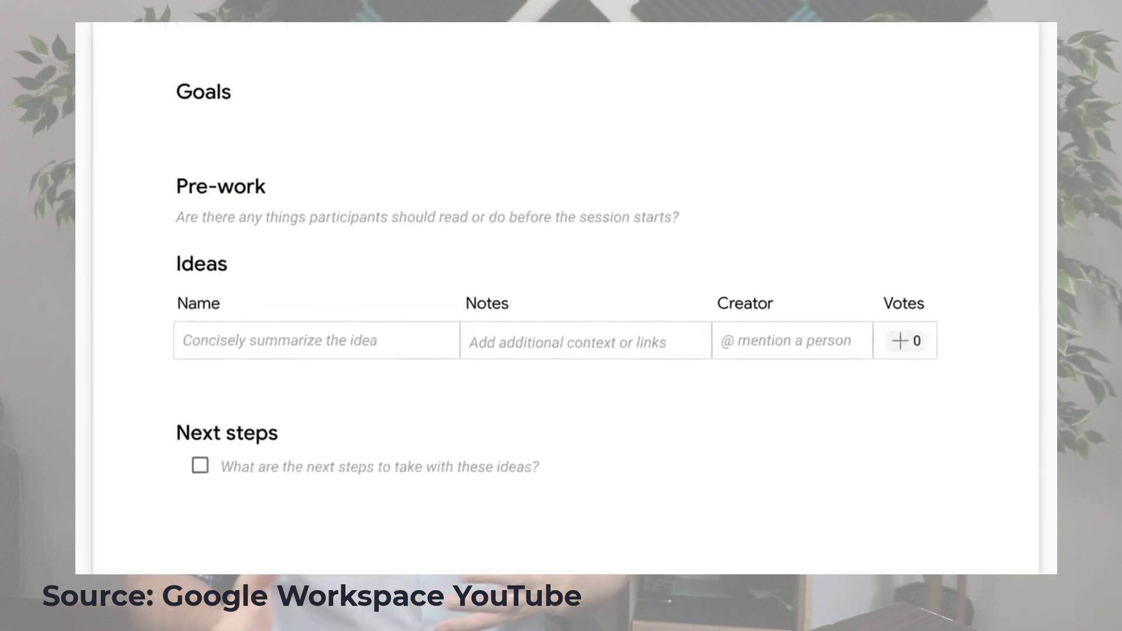
pyautogui.write('To Win the Online Spring Campaign Work for HomeWorld')
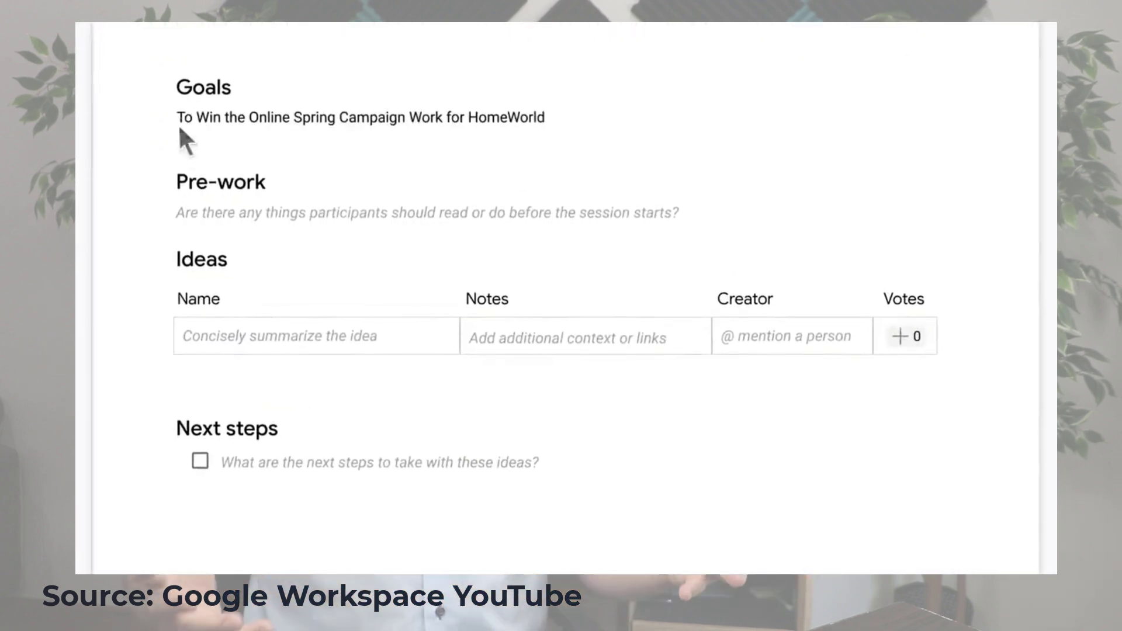
# - Write Pre-work: 'Focus on' the HomeWorld Pitch Q1 2019 file chip 'for what worked in our last pitch'
pyautogui.click(180, 207)
pyautogui.write('Focus on @HomeWorld')
pyautogui.press('Return')
pyautogui.write('for what wor')
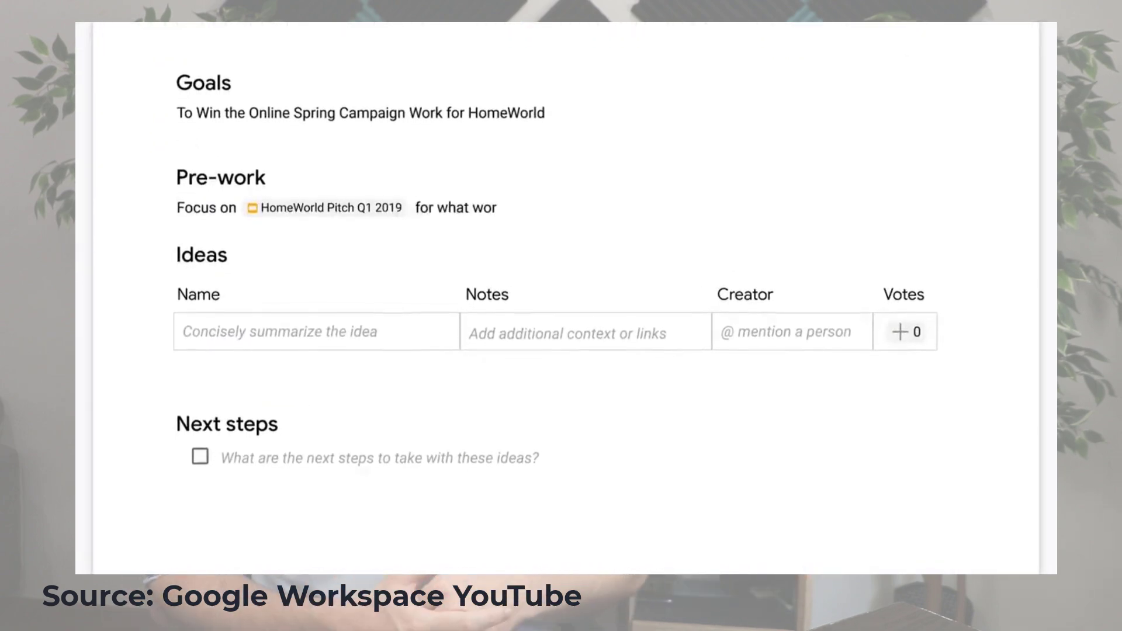
pyautogui.write('ked in our last pitch')
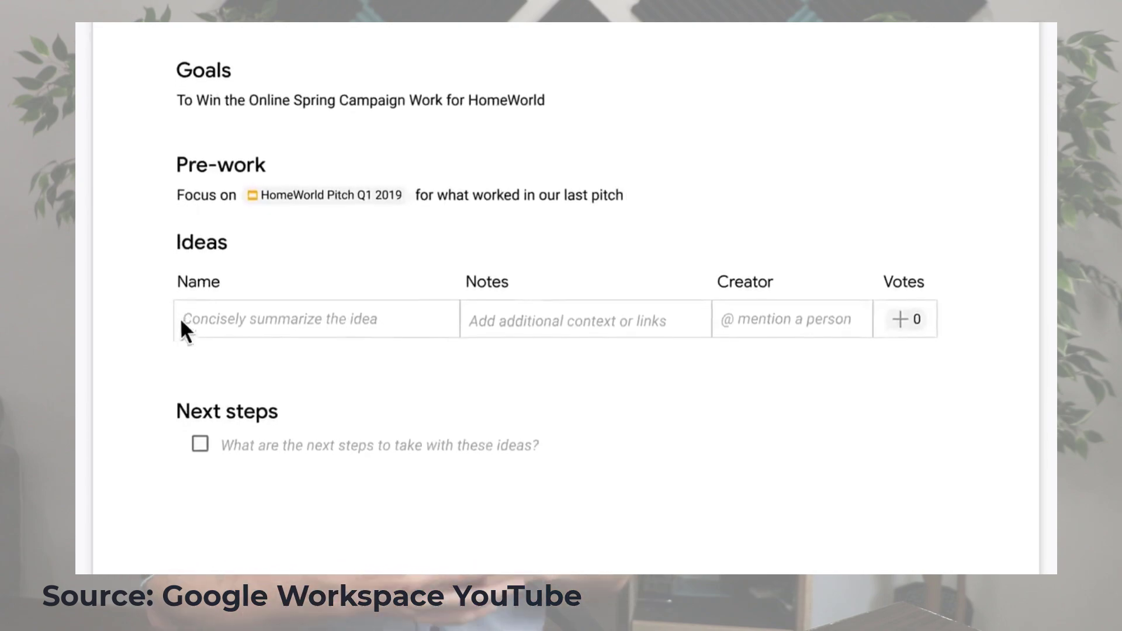